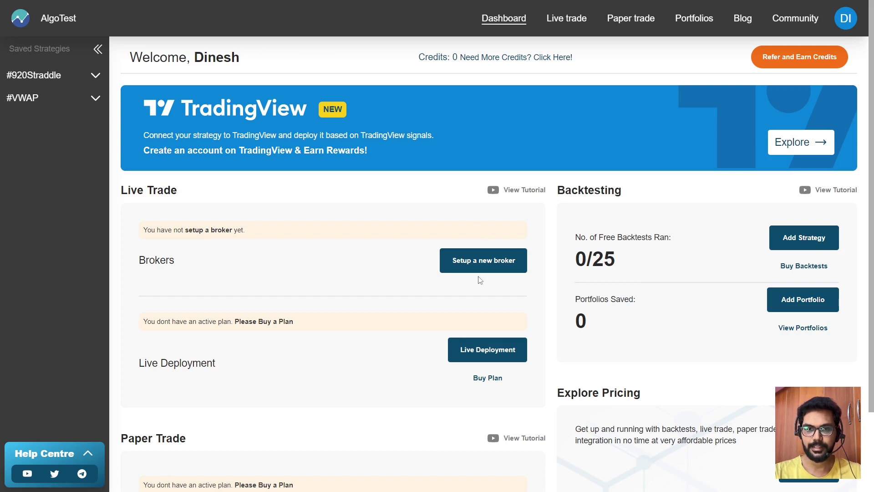
# - From the AlgoTest dashboard, open the broker list and start the Kotak Neo broker setup
pyautogui.click(502, 261)
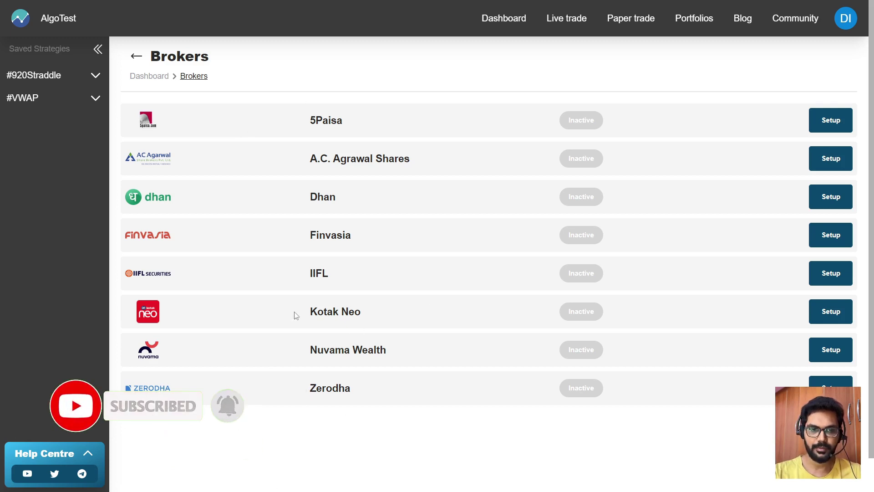
pyautogui.tripleClick(328, 313)
pyautogui.click(337, 326)
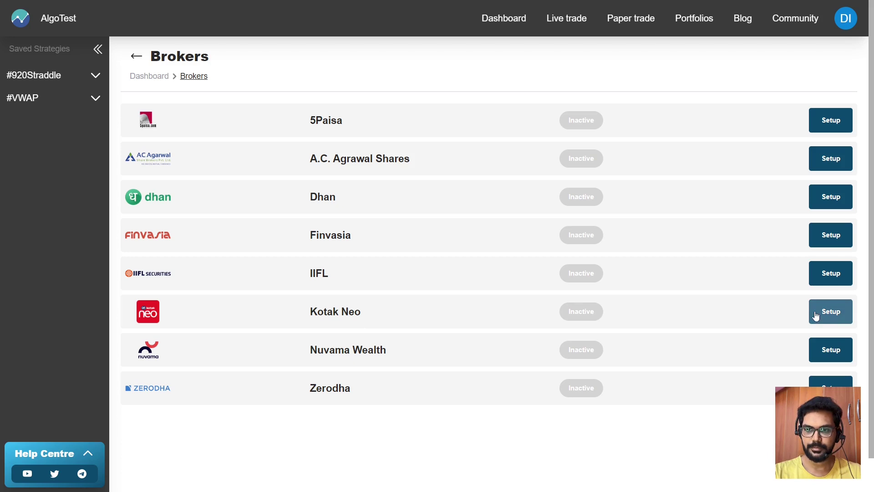
pyautogui.click(829, 319)
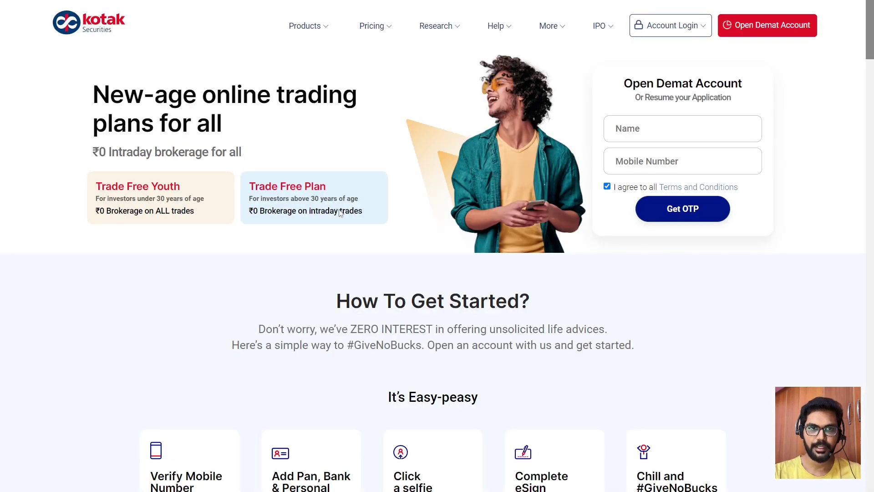
# - Go to Kotak's Neo TradeAPI page from the Products menu and select the Client ID field
pyautogui.moveTo(306, 35)
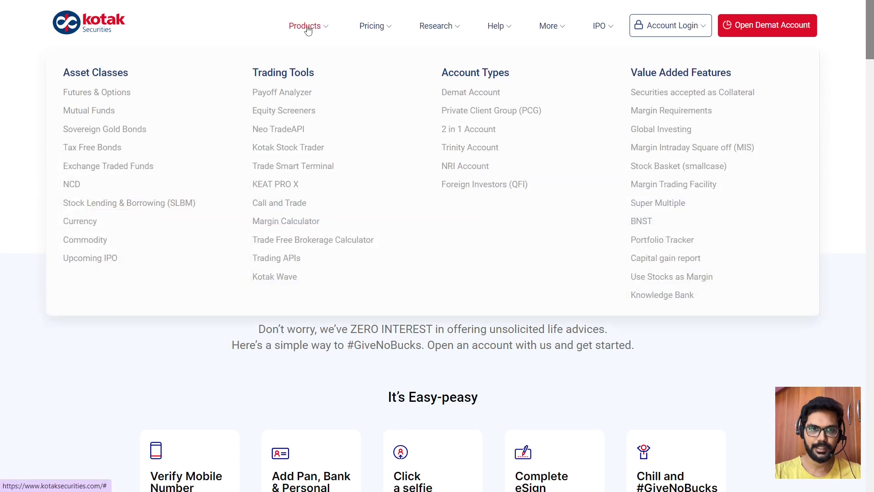
pyautogui.click(283, 132)
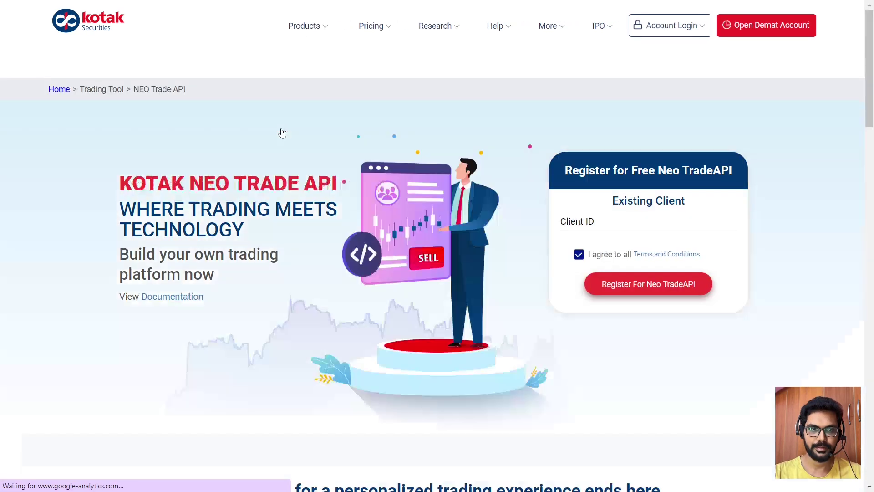
pyautogui.click(600, 224)
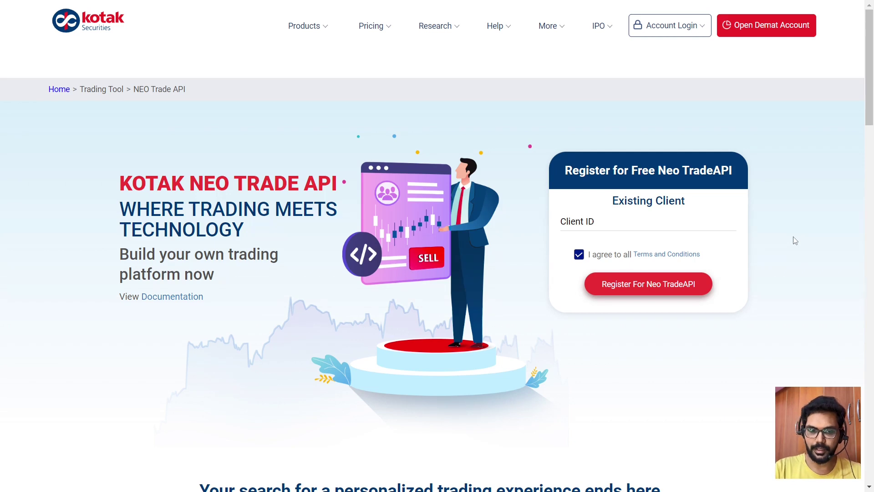
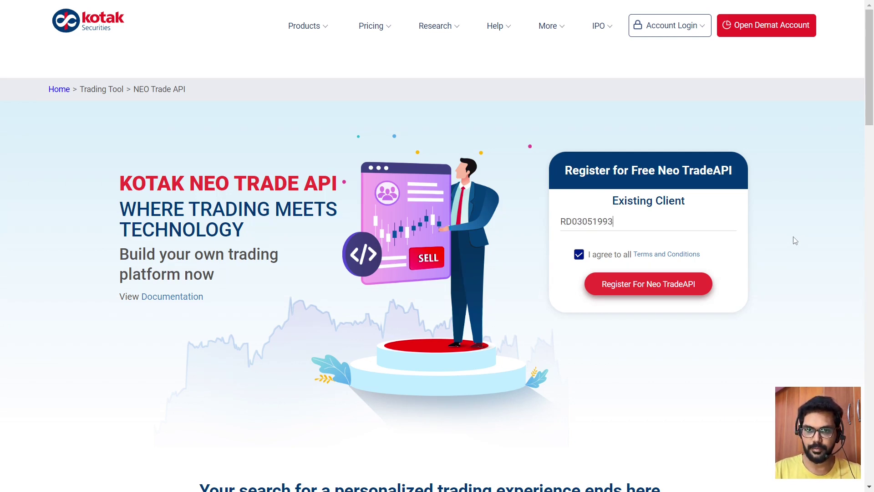
# - Enter your client ID, register for Neo TradeAPI, and follow the existing-account TradeAPI link
pyautogui.click(697, 283)
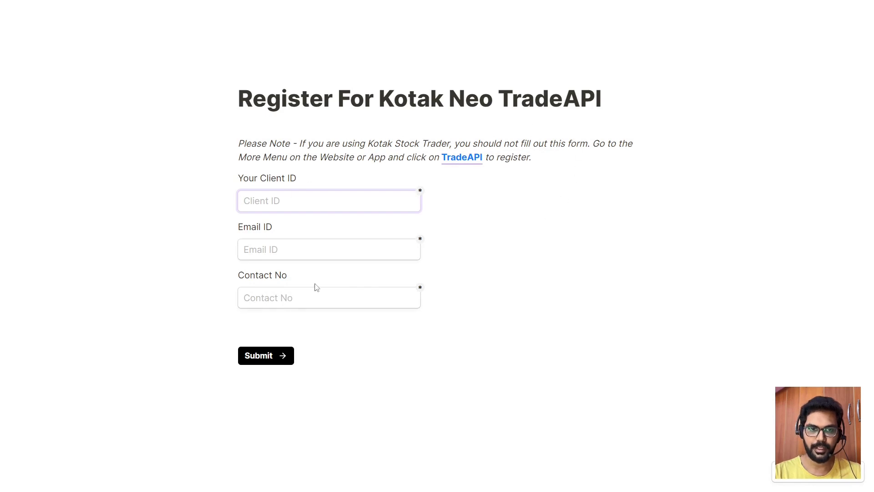
pyautogui.click(459, 162)
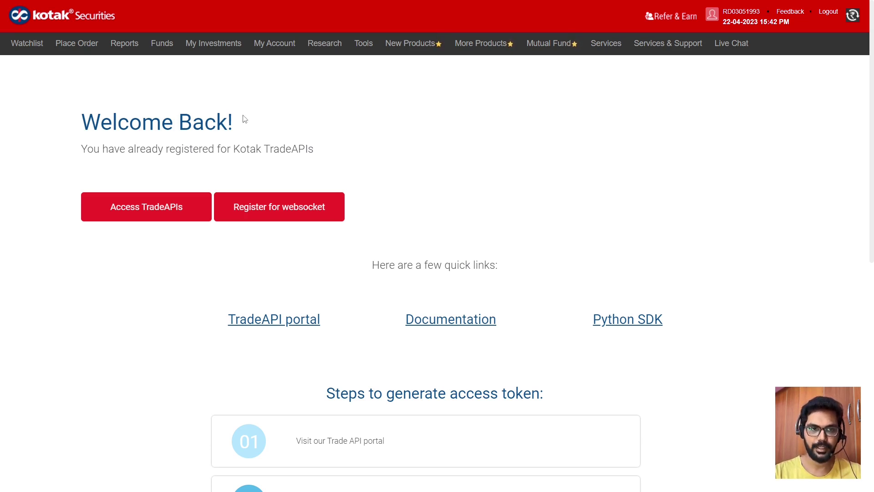
# - Switch to Gmail to view the TradeAPI secret code email with the username and password
pyautogui.hotkey('alt', 'Tab')
pyautogui.moveTo(186, 83); pyautogui.dragTo(467, 119)
pyautogui.click(467, 120)
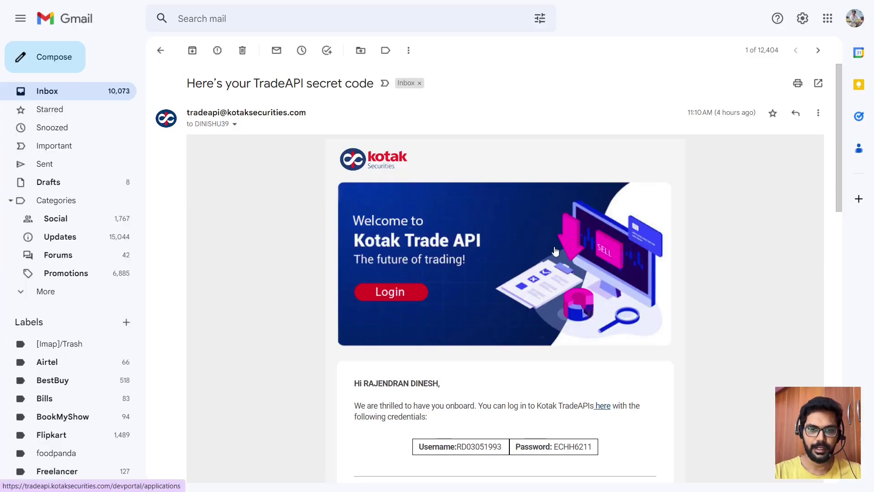
pyautogui.scroll(-3, 556, 251)
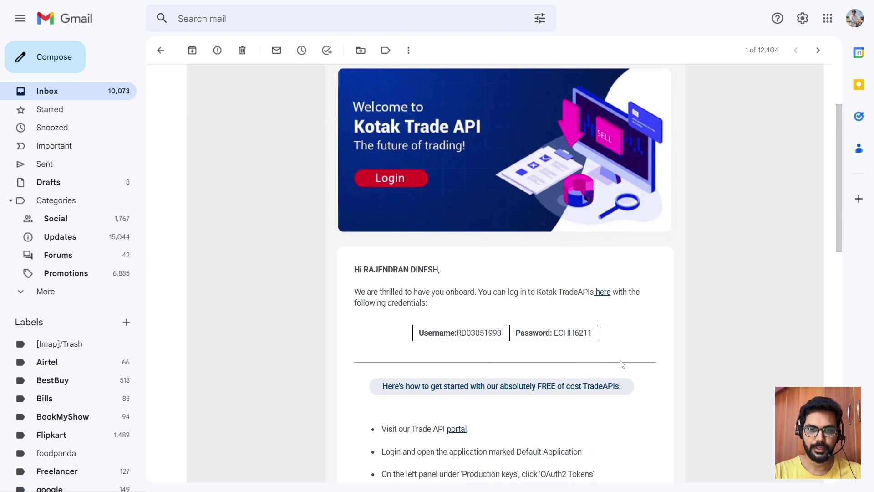
pyautogui.hotkey('alt', 'Tab')
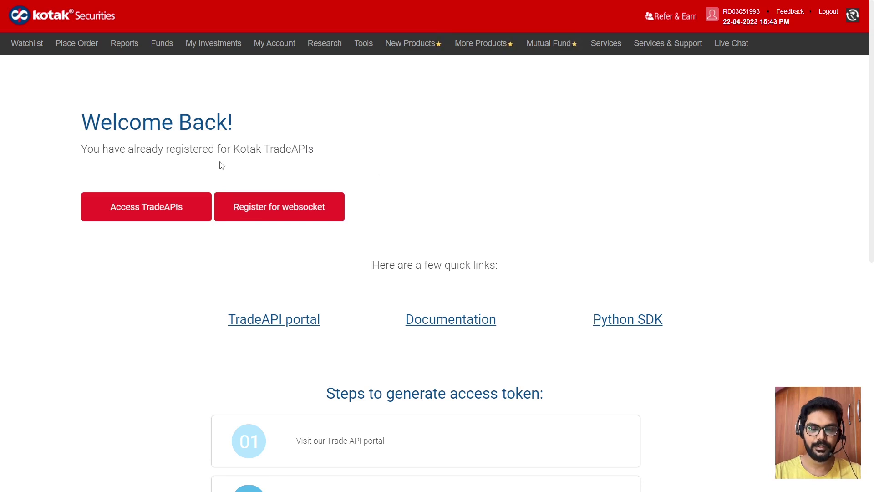
# - Try websocket registration, return to the TradeAPIs welcome page, and open Access TradeAPIs sign-in
pyautogui.click(260, 201)
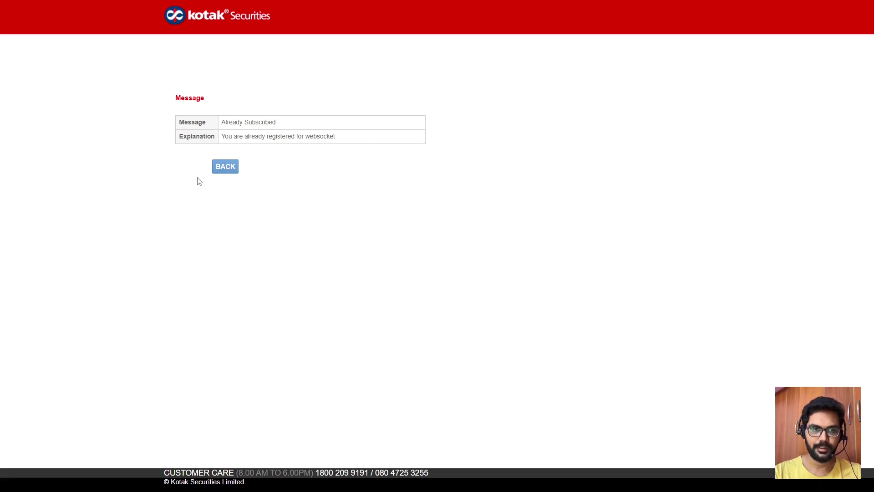
pyautogui.click(226, 167)
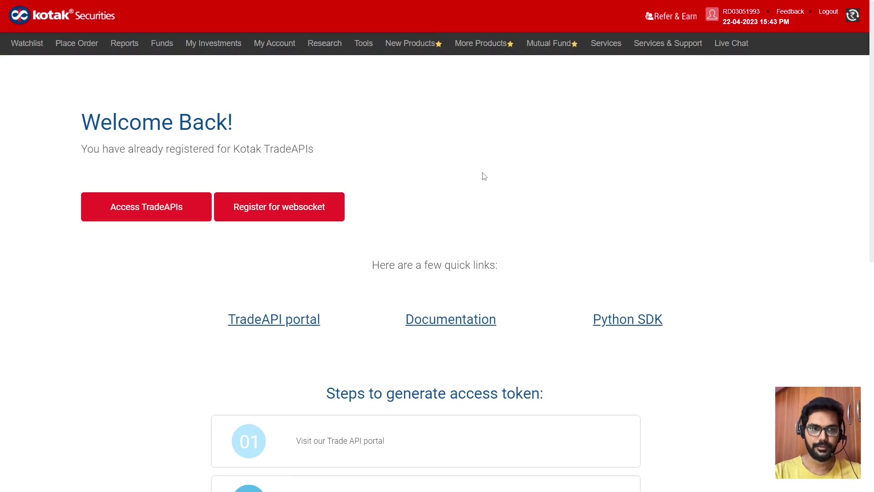
pyautogui.click(161, 210)
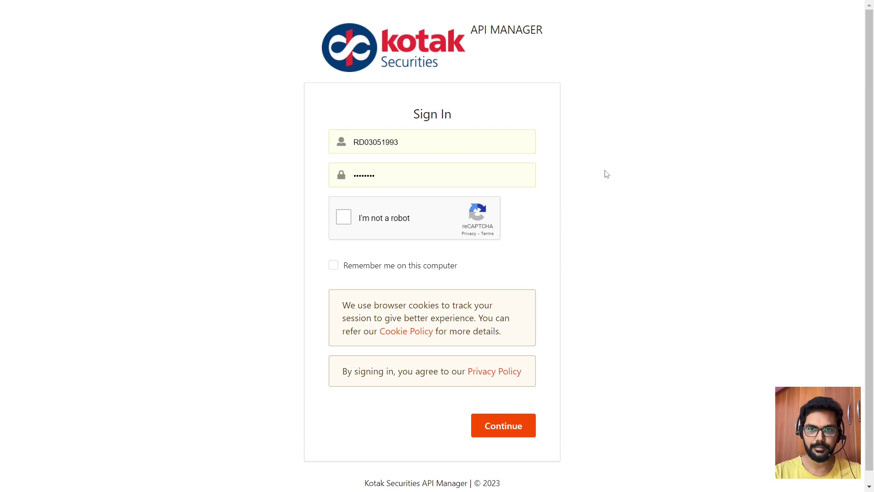
# - Pass the reCAPTCHA, sign in to Kotak API Manager, and open DefaultApplication
pyautogui.click(339, 220)
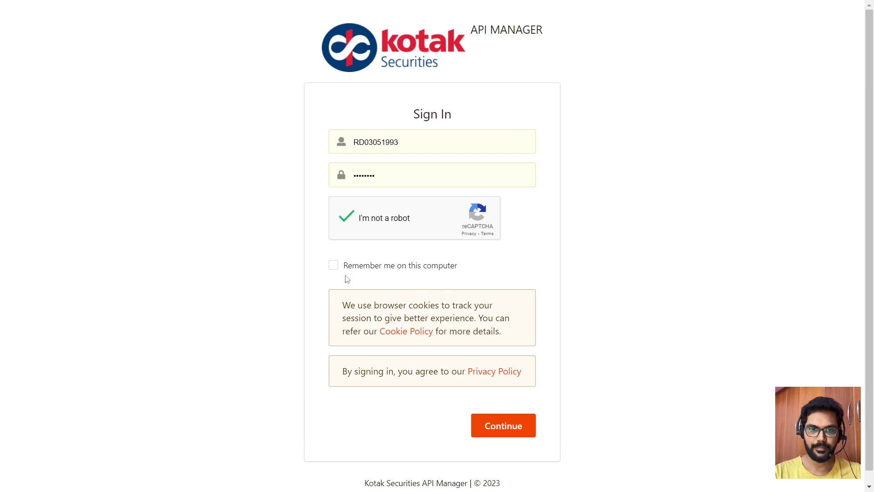
pyautogui.click(516, 435)
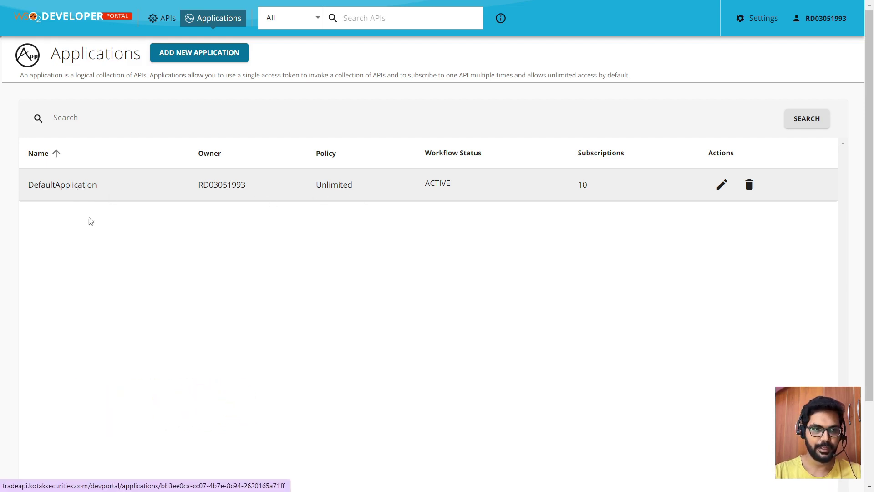
pyautogui.click(84, 189)
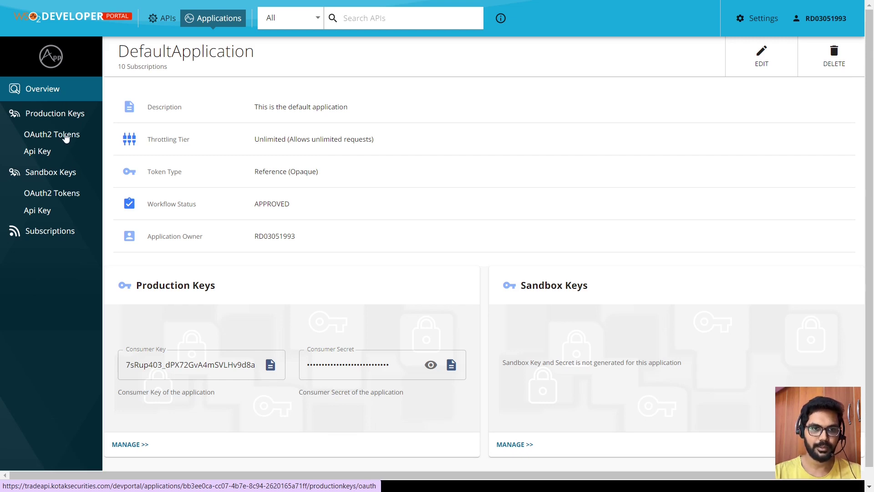
# - Open DefaultApplication's Production Keys OAuth2 Tokens page
pyautogui.click(51, 136)
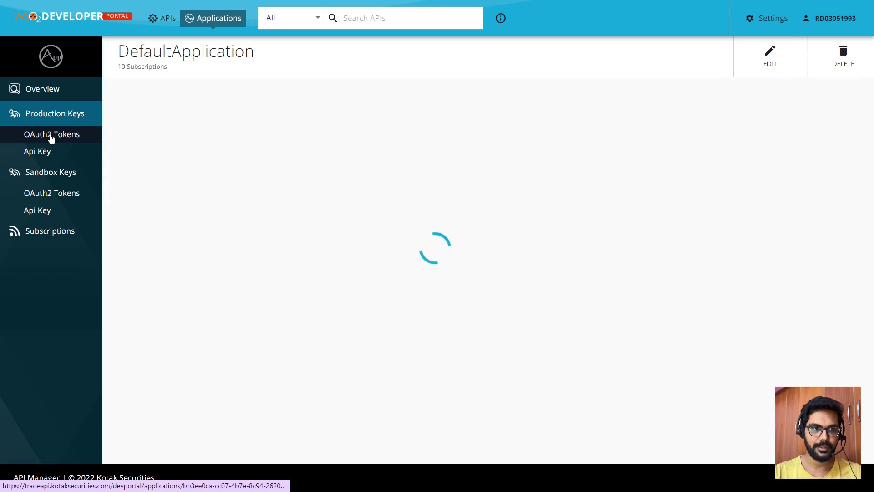
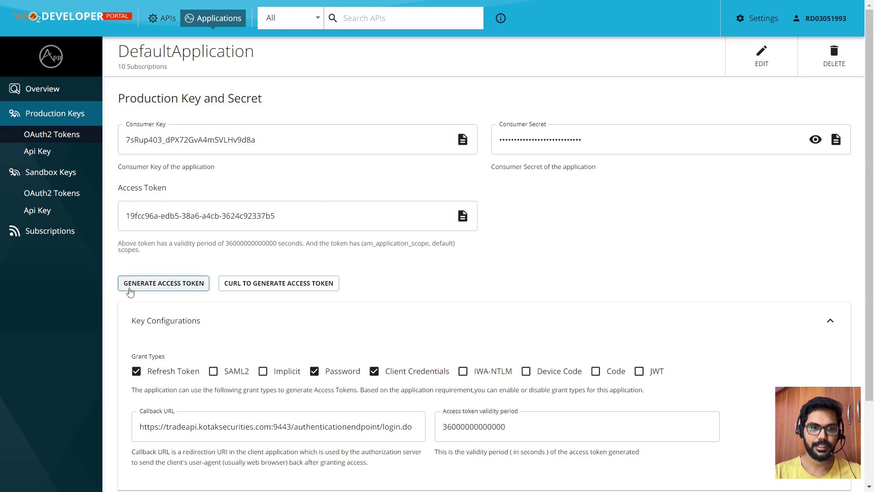
pyautogui.click(129, 290)
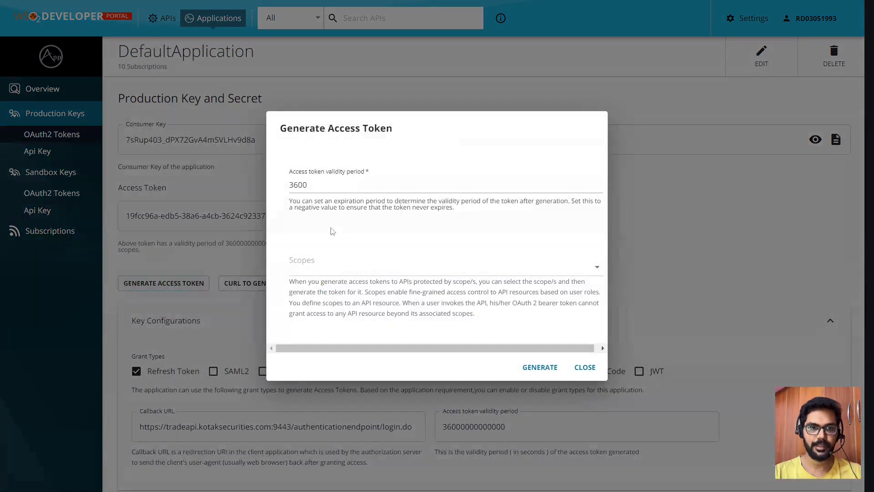
pyautogui.click(293, 188)
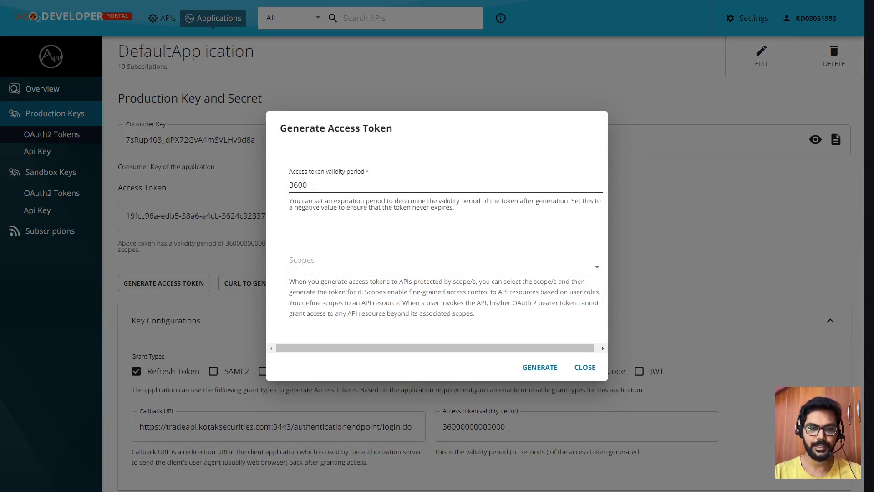
pyautogui.click(315, 186)
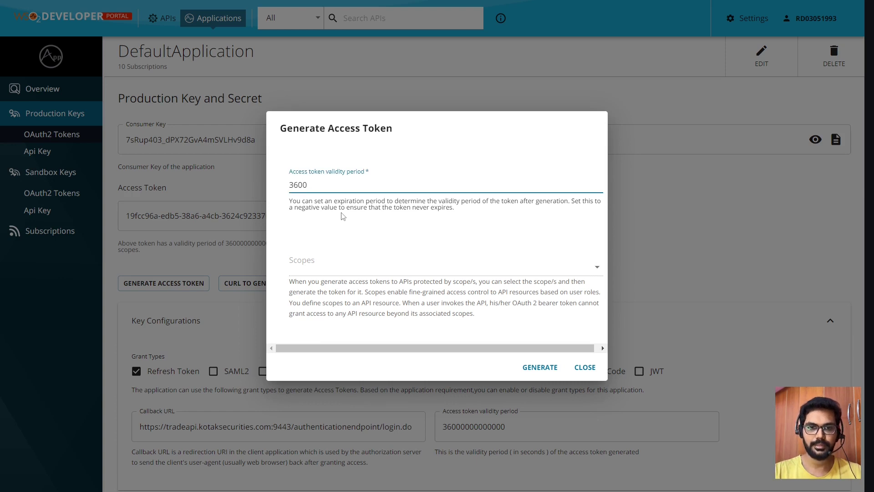
pyautogui.click(343, 216)
pyautogui.doubleClick(315, 184)
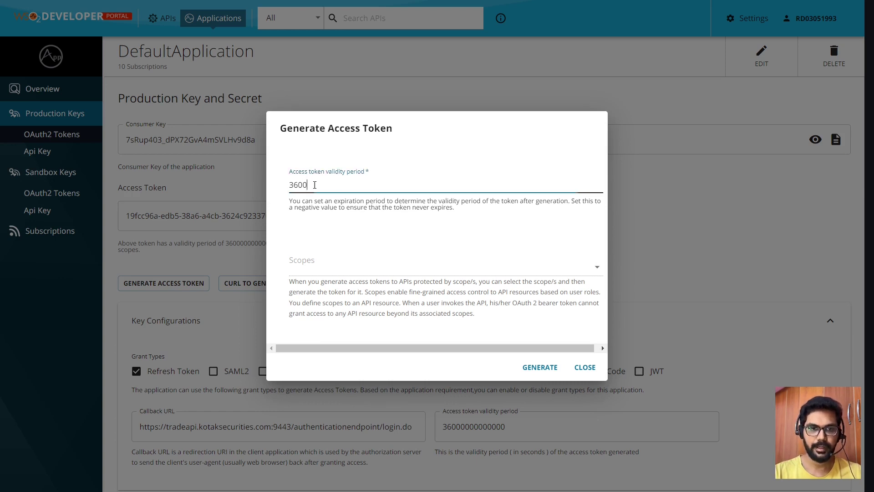
pyautogui.hotkey('ctrl', 'v')
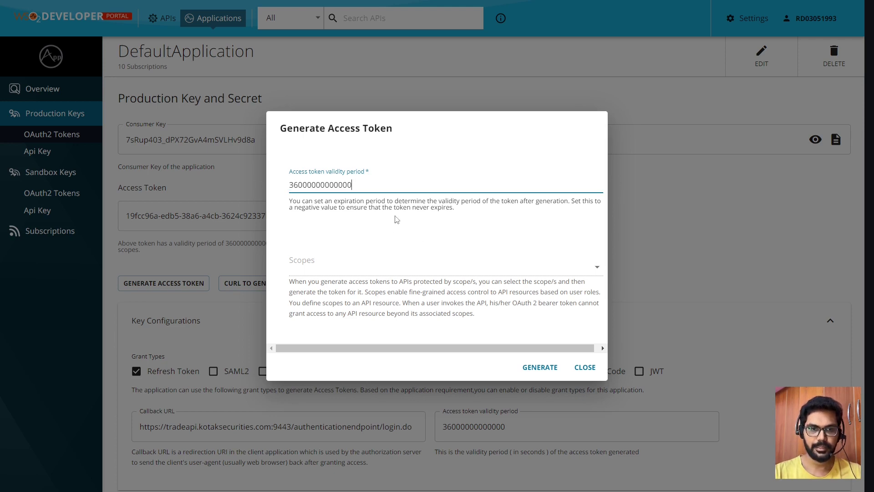
pyautogui.click(536, 372)
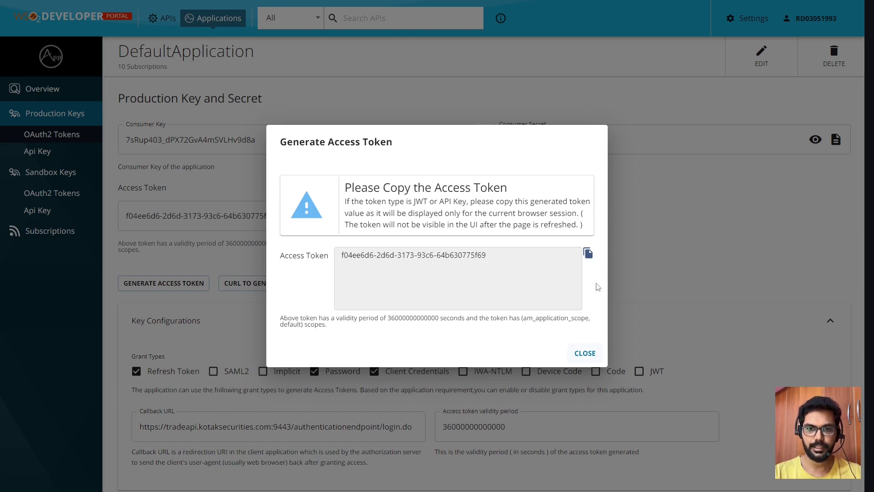
pyautogui.click(584, 353)
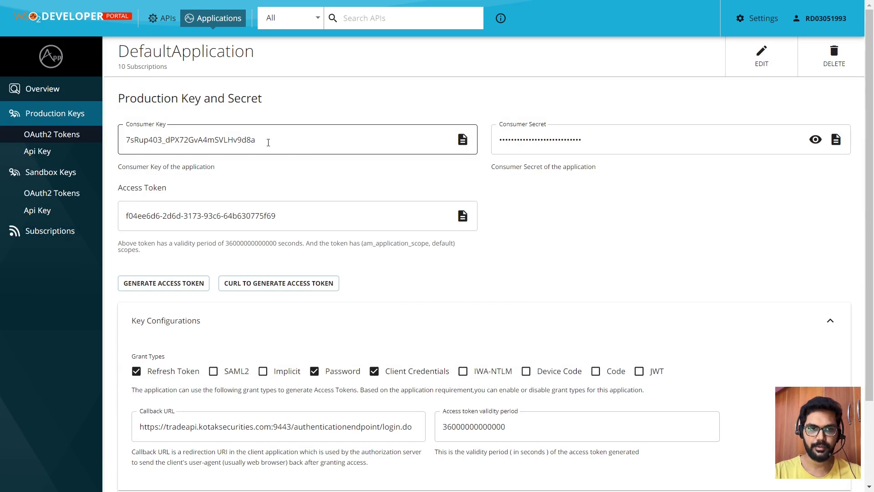
# - Copy the Consumer Key from WSO2 into AlgoTest's Kotak Neo Consumer Key field
pyautogui.click(463, 140)
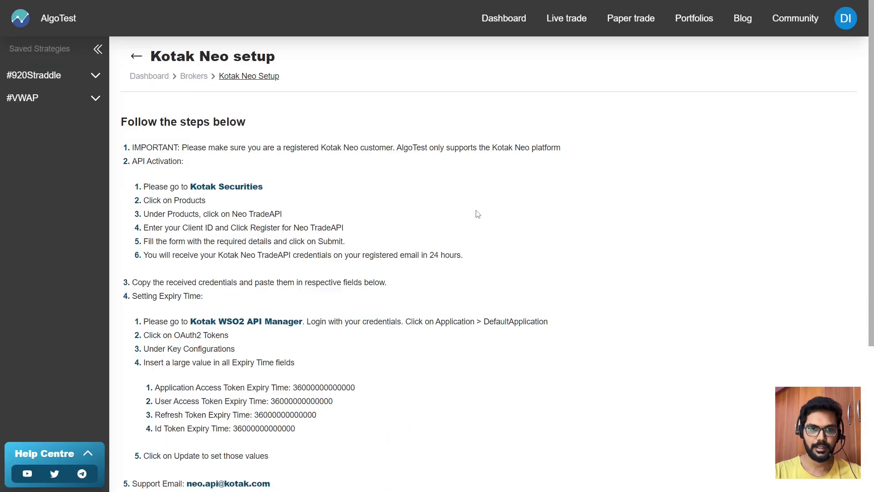
pyautogui.scroll(-5, 402, 195)
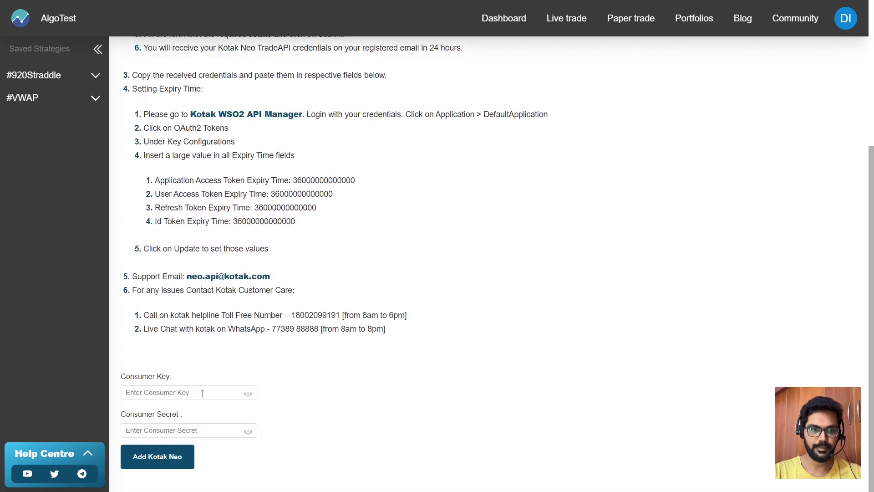
pyautogui.click(169, 393)
pyautogui.hotkey('ctrl', 'v')
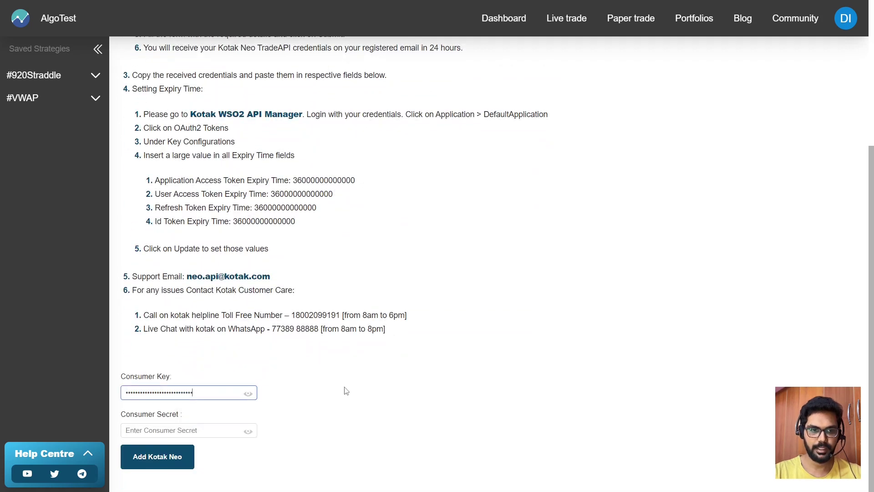
# - Paste the WSO2 Consumer Secret into AlgoTest and submit Add Kotak Neo
pyautogui.hotkey('alt', 'Tab')
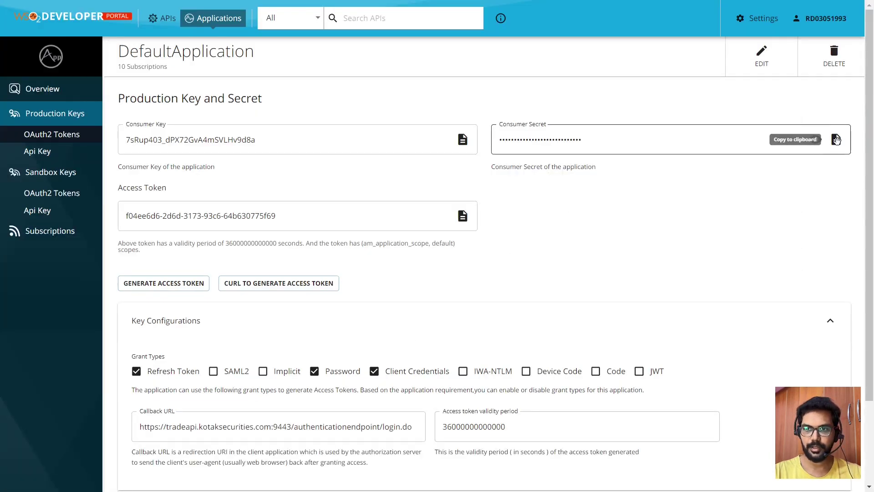
pyautogui.click(836, 139)
pyautogui.hotkey('alt', 'Tab')
pyautogui.click(189, 391)
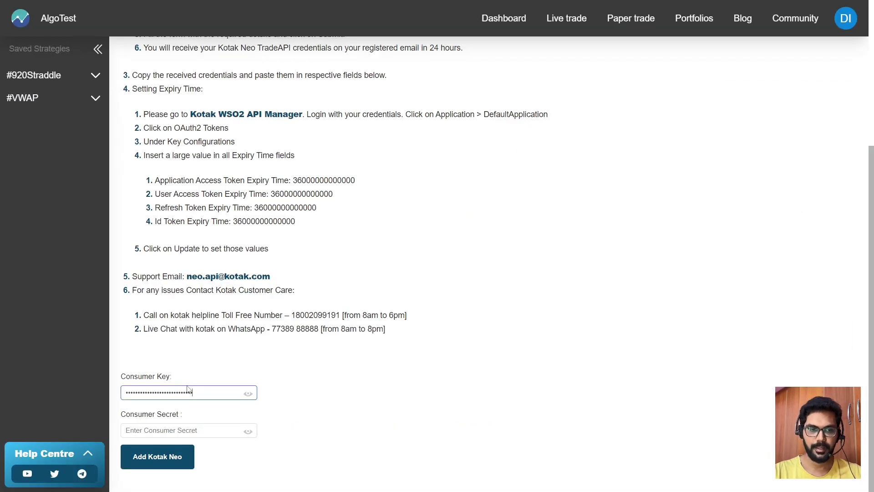
pyautogui.click(190, 428)
pyautogui.hotkey('ctrl', 'v')
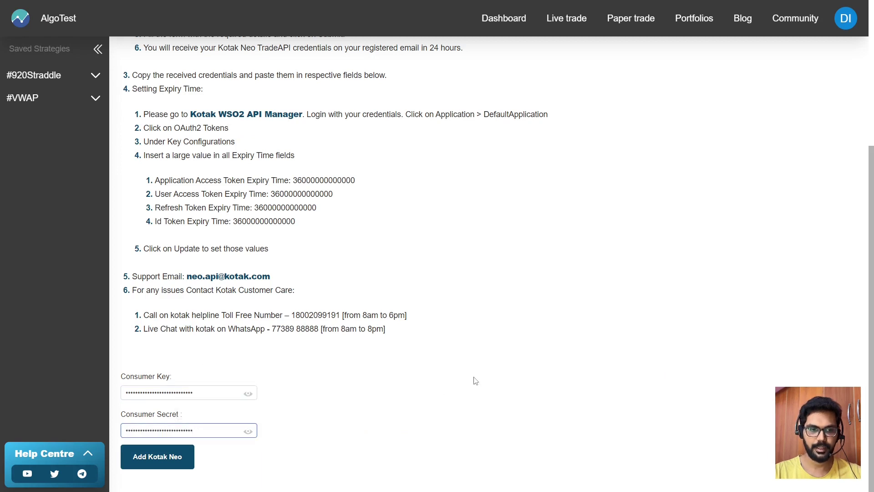
pyautogui.click(475, 381)
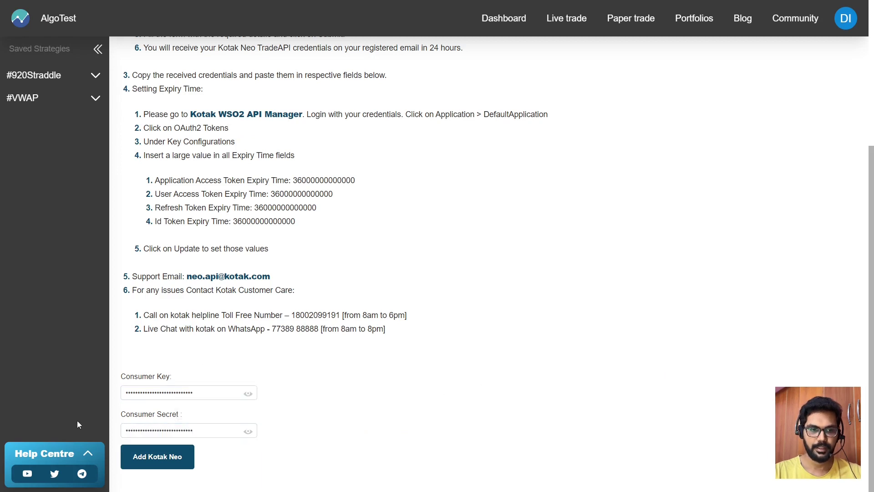
pyautogui.click(171, 460)
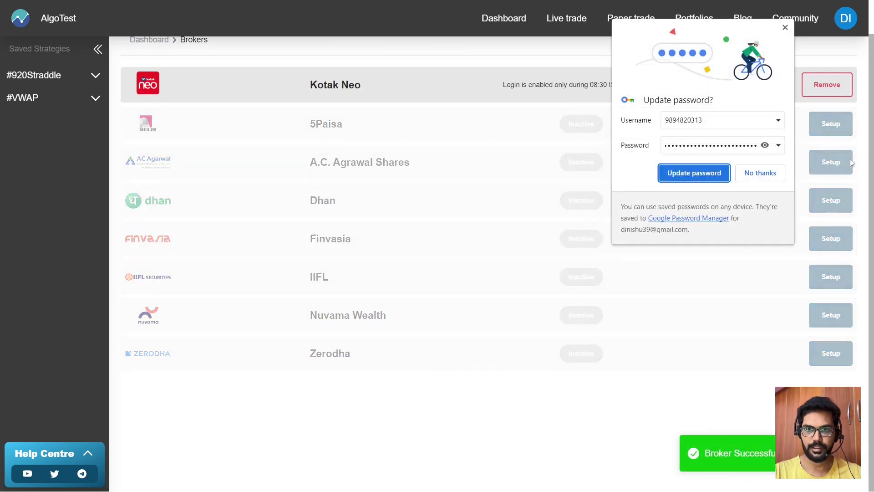
# - Decline Chrome's password prompt and go back from Brokers to the Dashboard
pyautogui.click(760, 173)
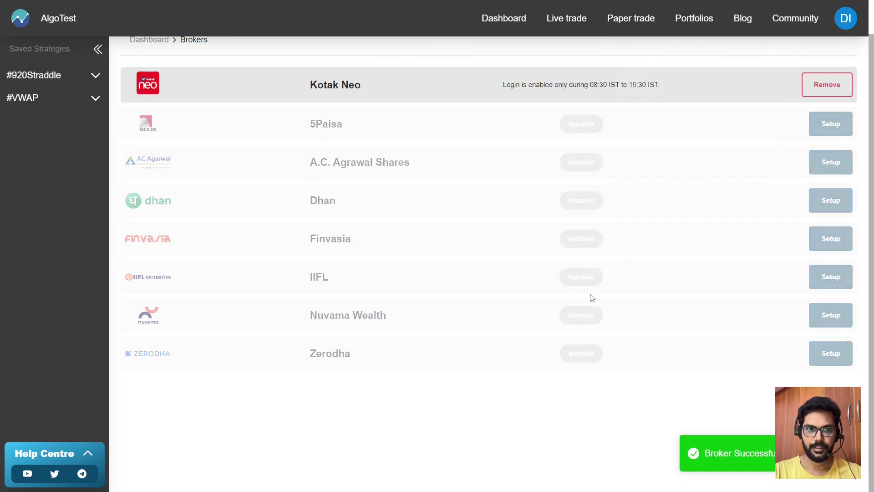
pyautogui.scroll(1, 498, 124)
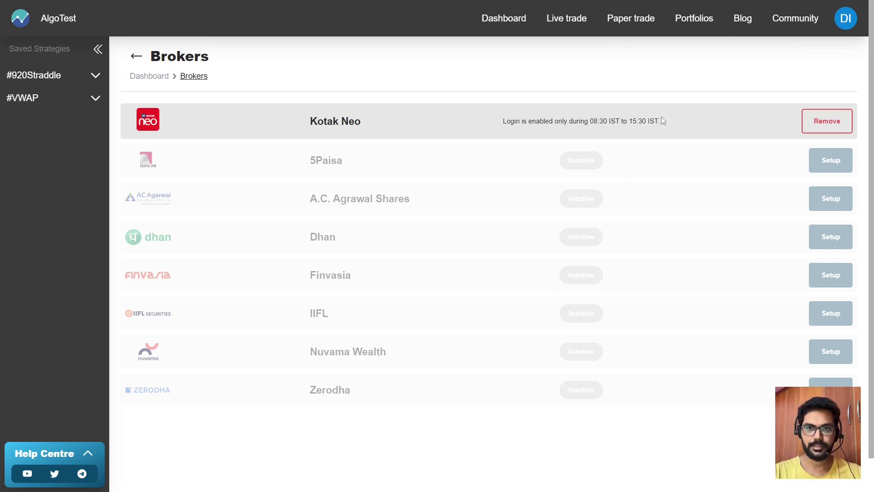
pyautogui.moveTo(502, 121); pyautogui.dragTo(592, 131)
pyautogui.click(595, 124)
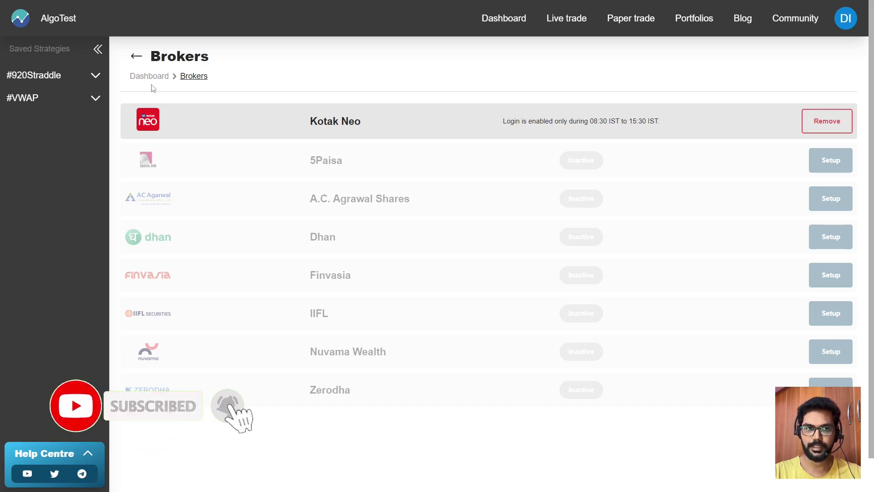
pyautogui.click(136, 55)
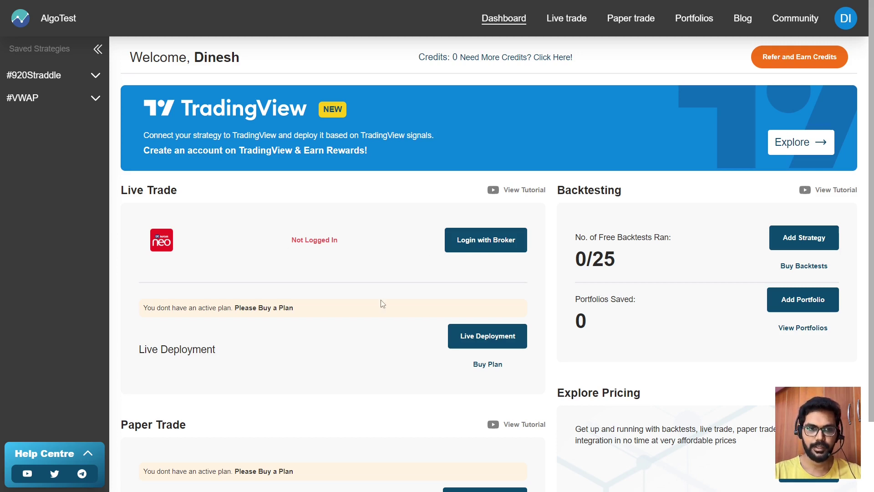
pyautogui.click(55, 77)
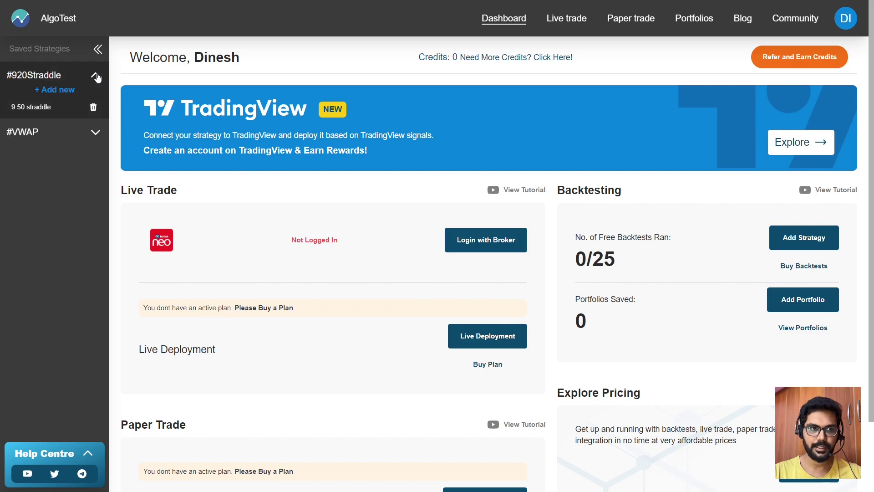
pyautogui.click(25, 107)
pyautogui.scroll(-3, 496, 184)
pyautogui.scroll(-8, 495, 184)
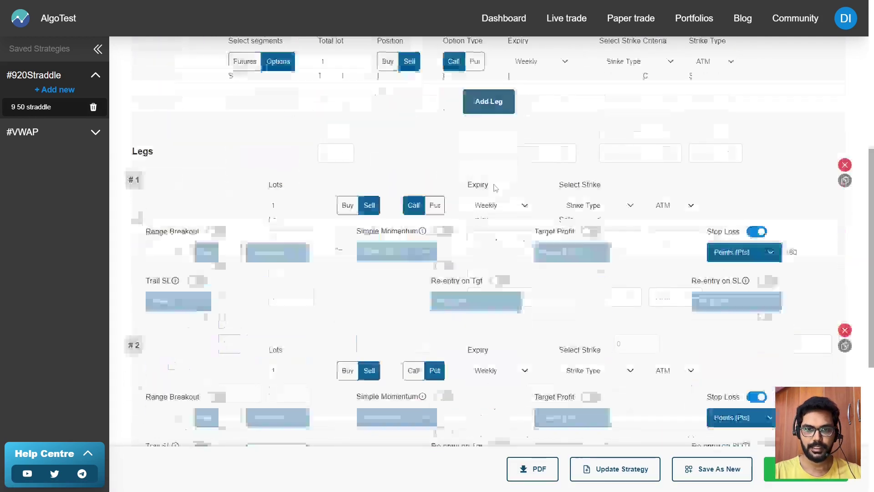
pyautogui.scroll(4, 527, 233)
pyautogui.scroll(9, 524, 228)
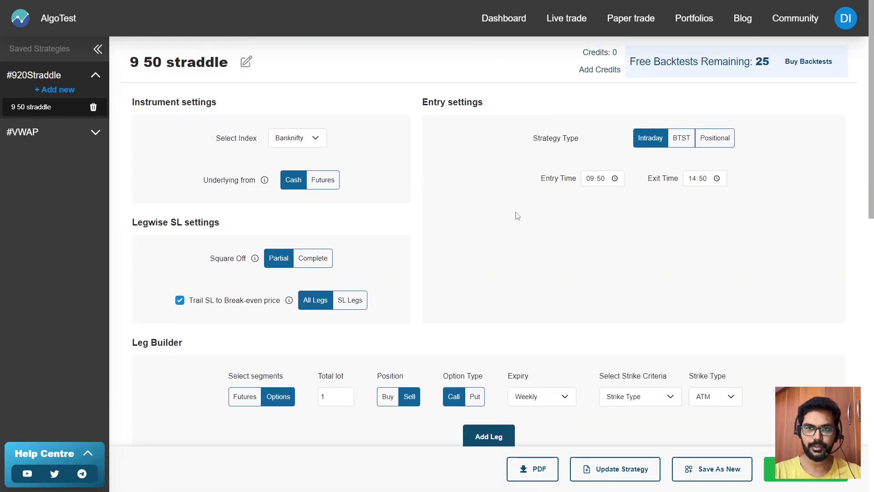
pyautogui.click(503, 18)
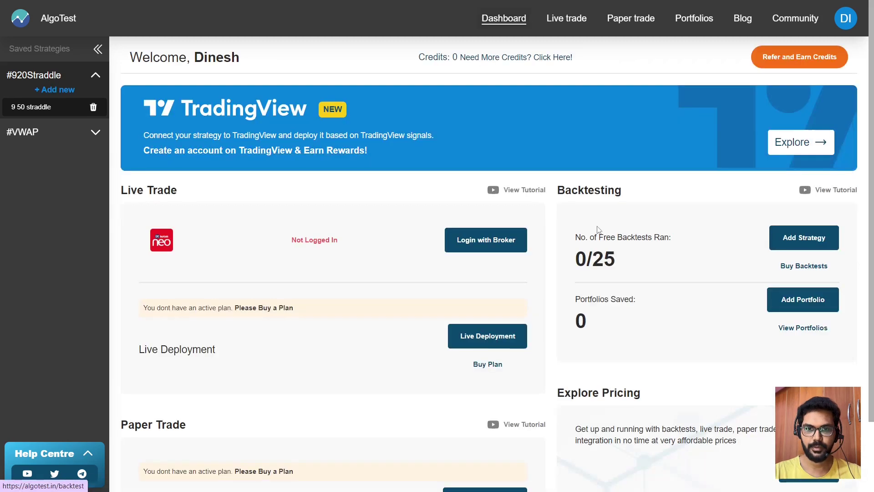
# - Create portfolio '950 straddle' with the '9 50 straddle' strategy and reopen it from Portfolios
pyautogui.click(804, 301)
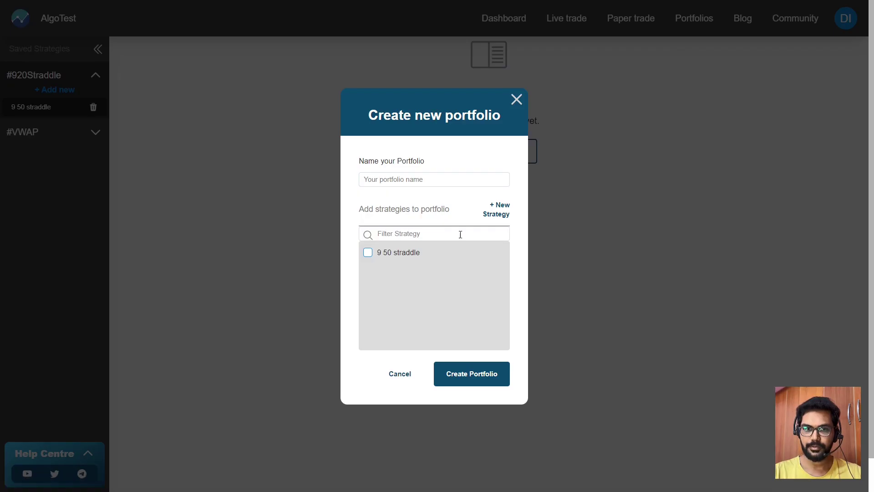
pyautogui.click(383, 180)
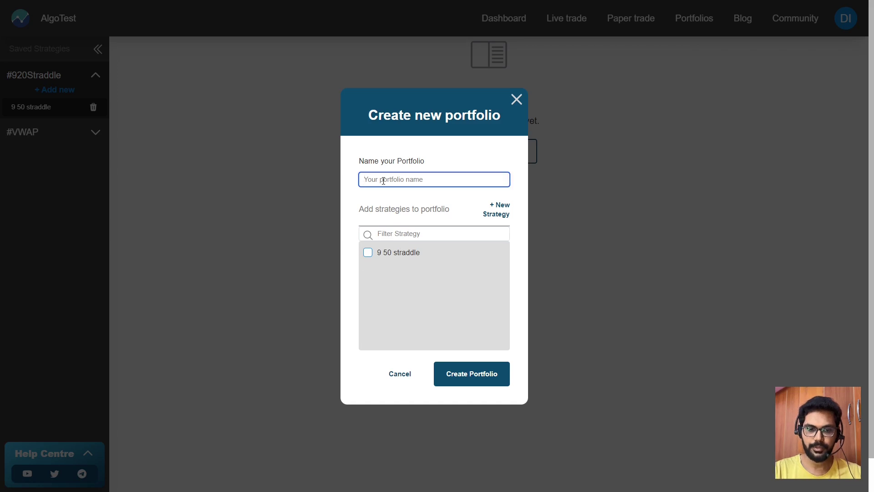
pyautogui.write('950 straddle')
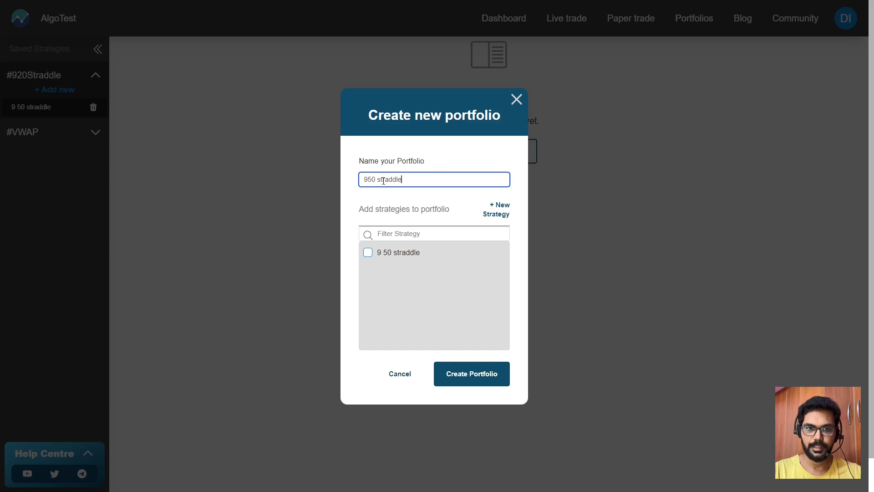
pyautogui.click(367, 253)
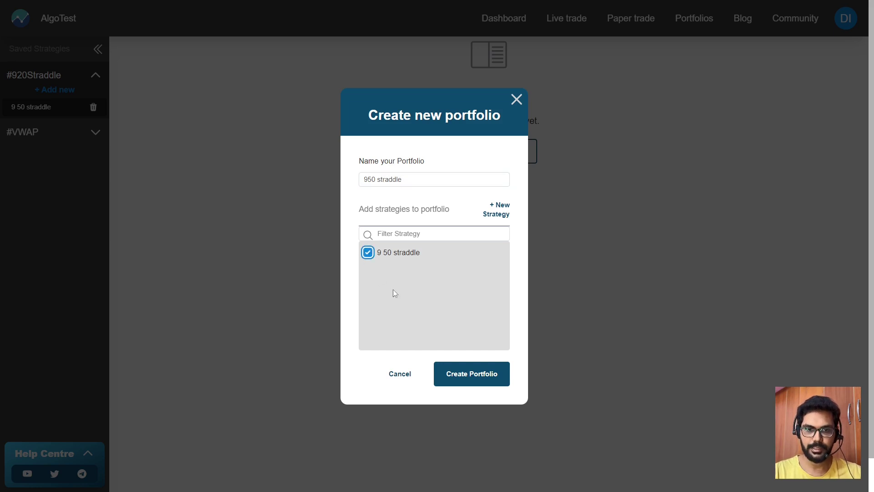
pyautogui.click(455, 380)
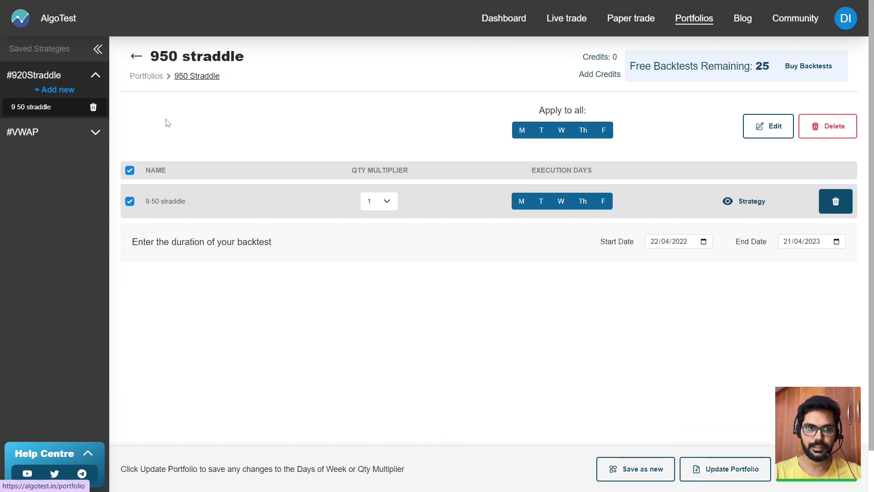
pyautogui.click(159, 79)
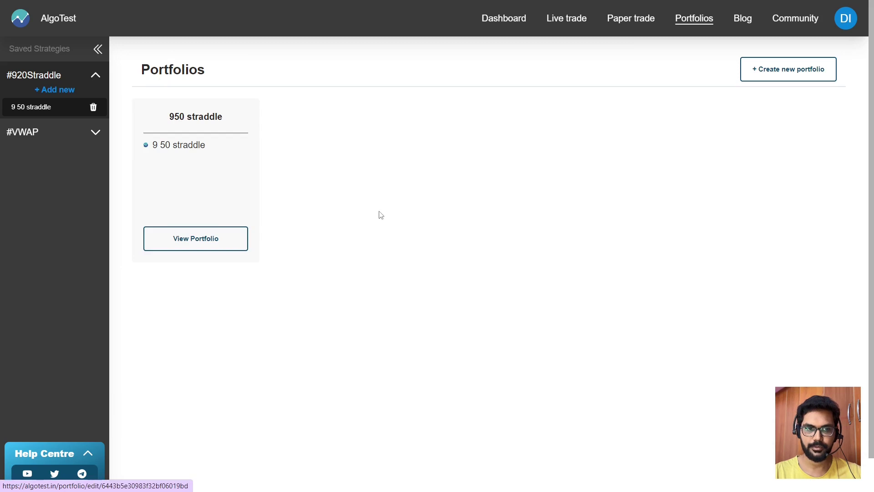
pyautogui.click(202, 245)
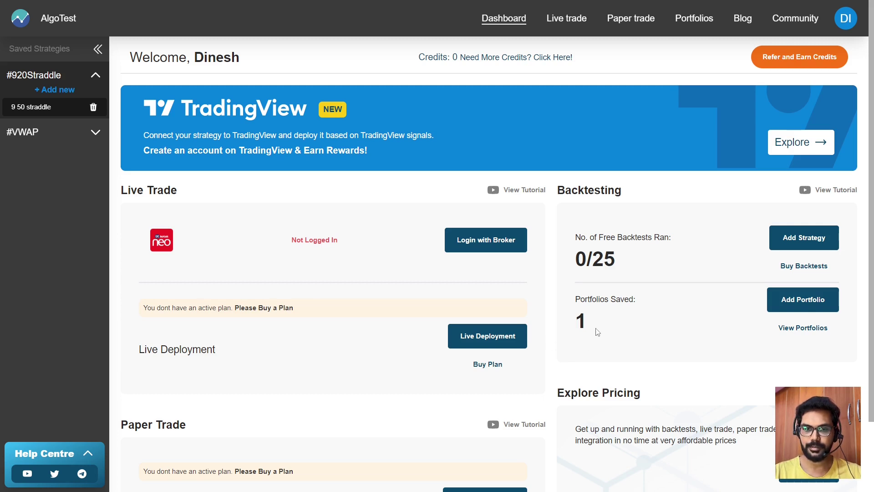
# - Skip the Add Email dialog and edit the 950 straddle portfolio from the Live Deployment Portfolios tab
pyautogui.click(464, 340)
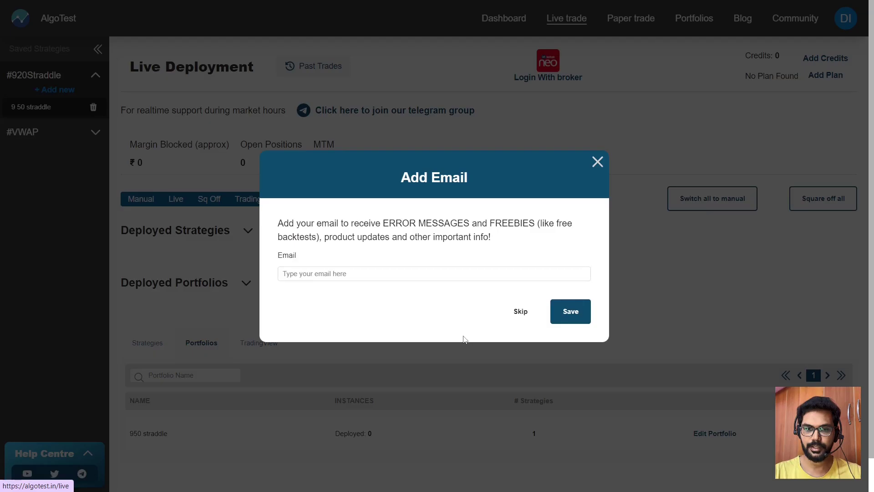
pyautogui.click(522, 319)
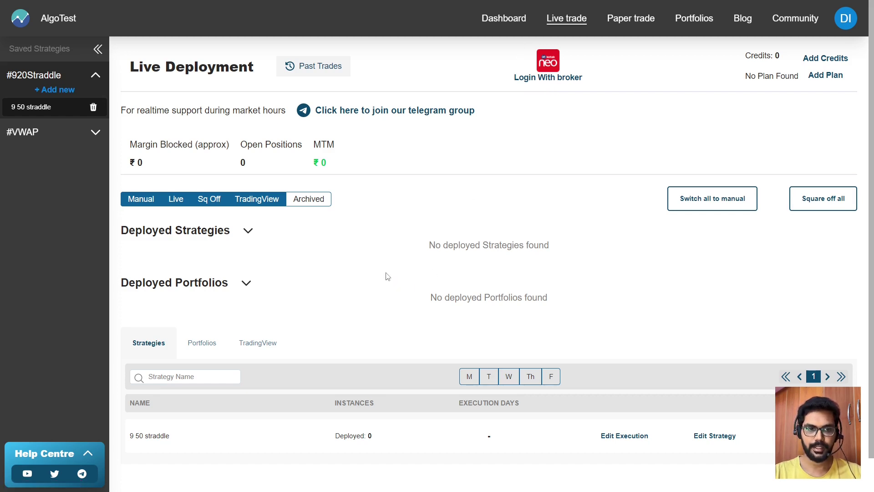
pyautogui.scroll(-1, 384, 276)
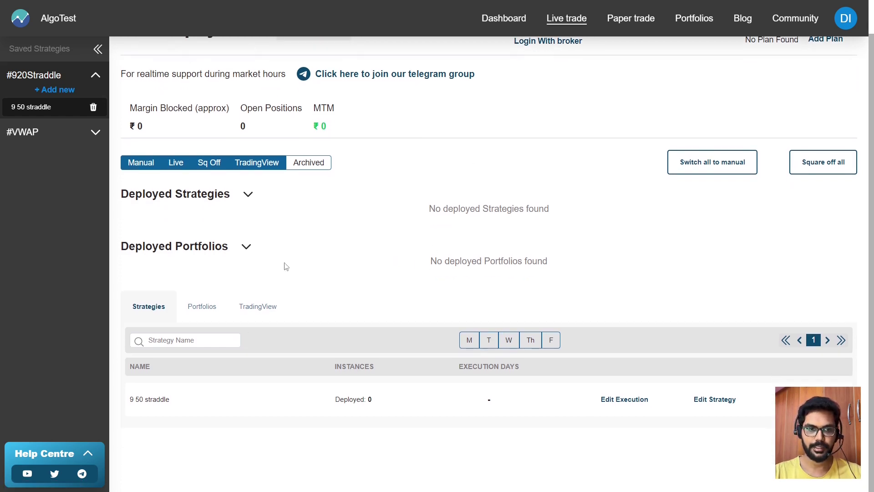
pyautogui.click(204, 311)
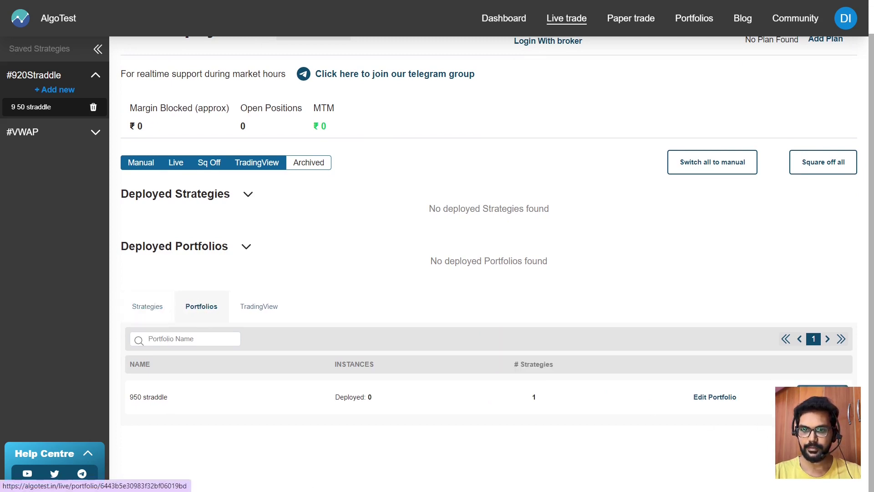
pyautogui.click(714, 396)
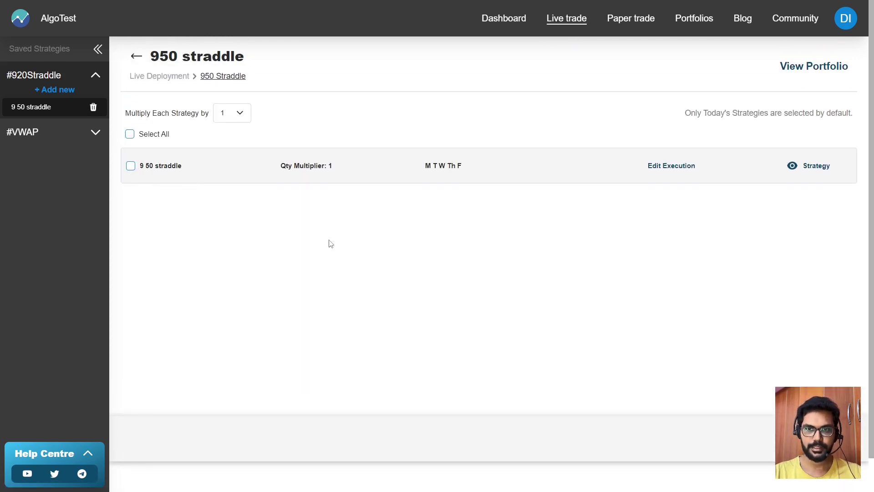
# - Attempt to deploy the 9 50 straddle strategy, then return via the Live Deployment breadcrumb
pyautogui.click(134, 167)
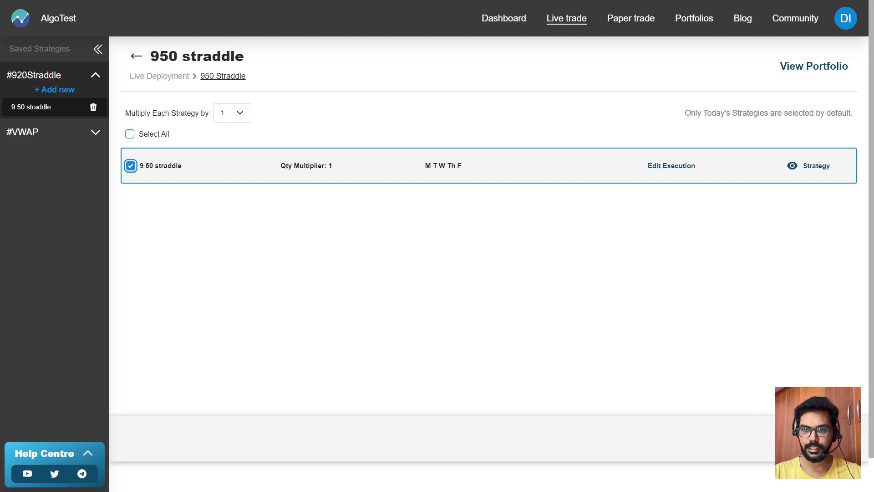
pyautogui.click(819, 437)
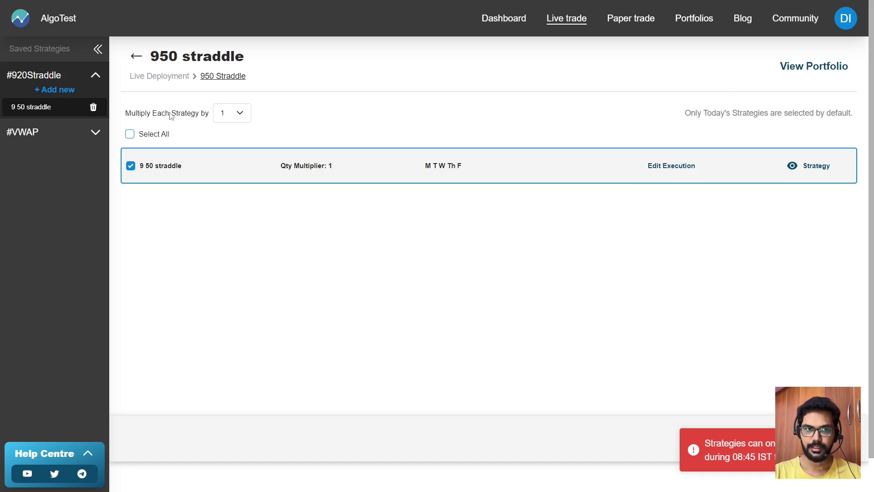
pyautogui.click(186, 77)
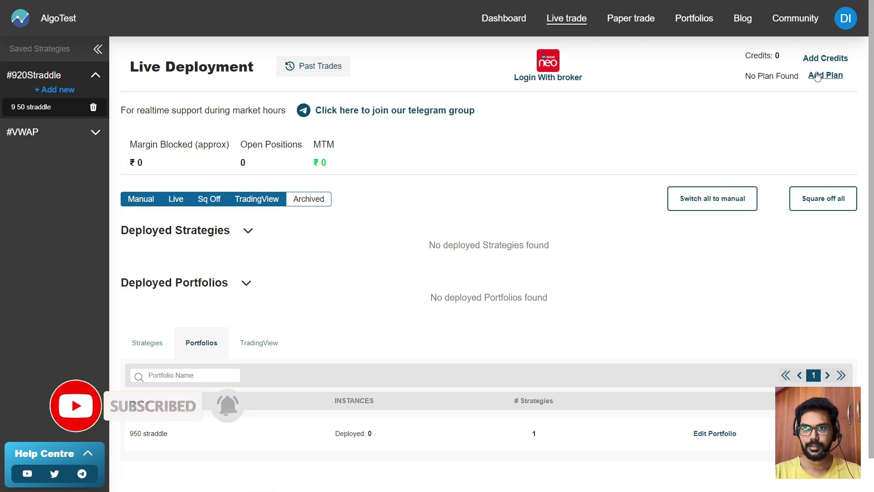
pyautogui.click(825, 75)
pyautogui.write('1')
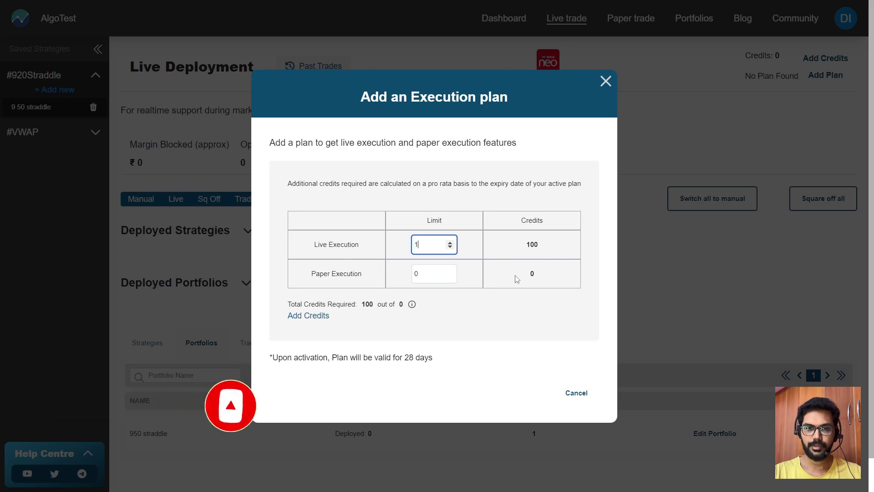
pyautogui.click(526, 291)
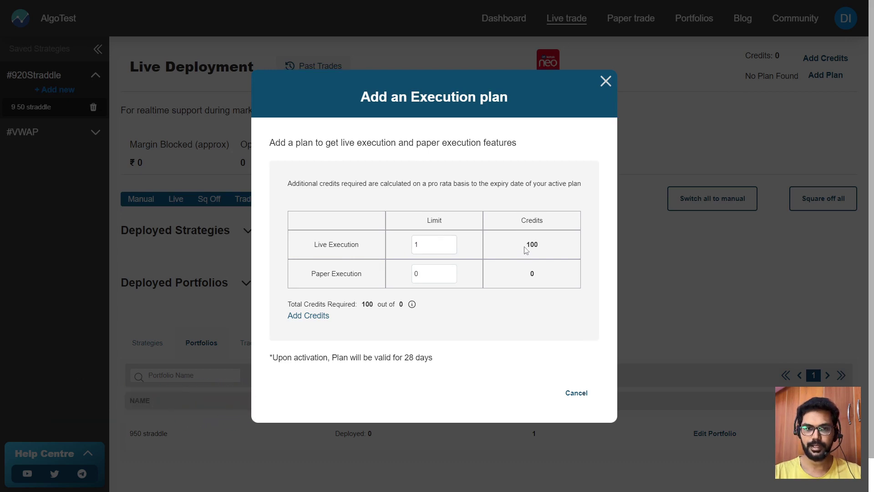
pyautogui.doubleClick(529, 246)
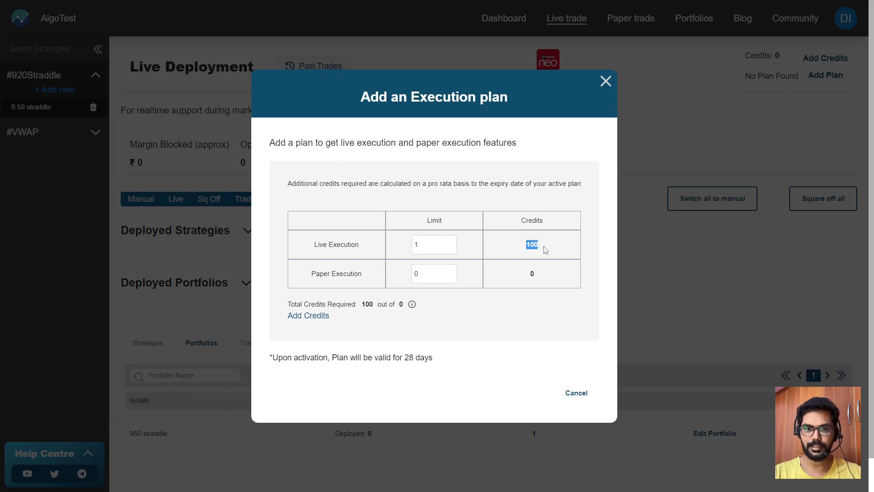
pyautogui.click(576, 394)
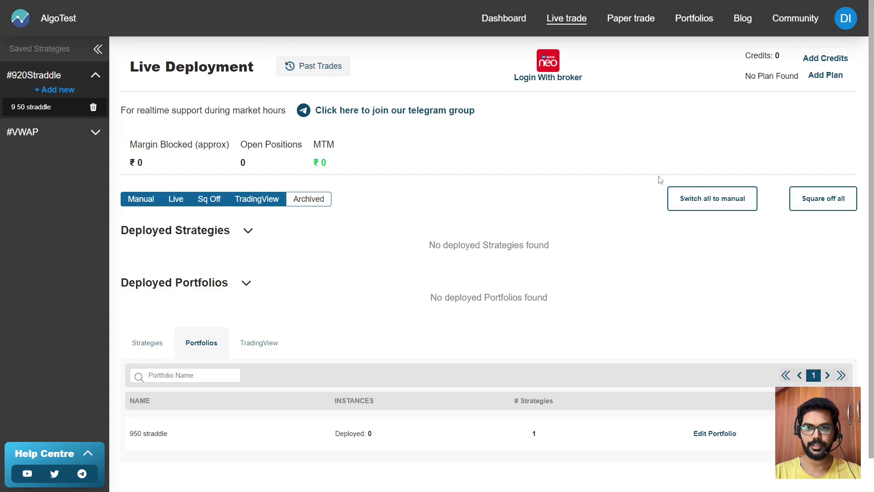
pyautogui.click(825, 61)
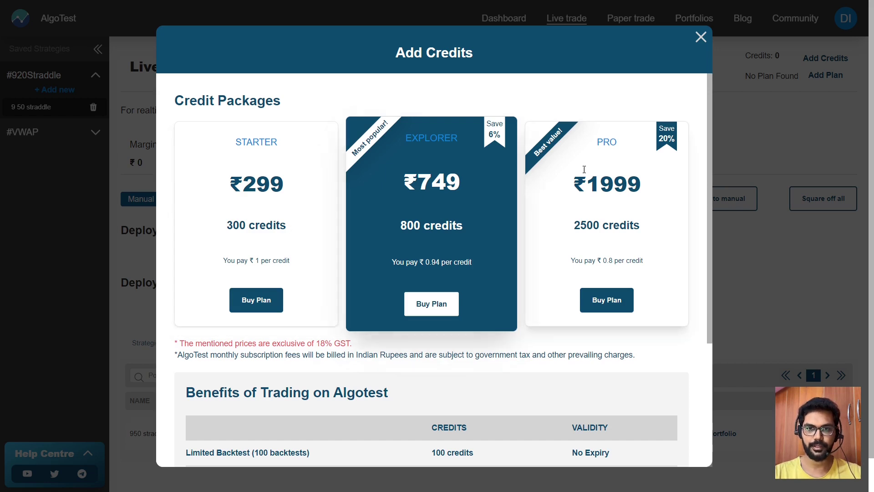
pyautogui.scroll(-2, 418, 375)
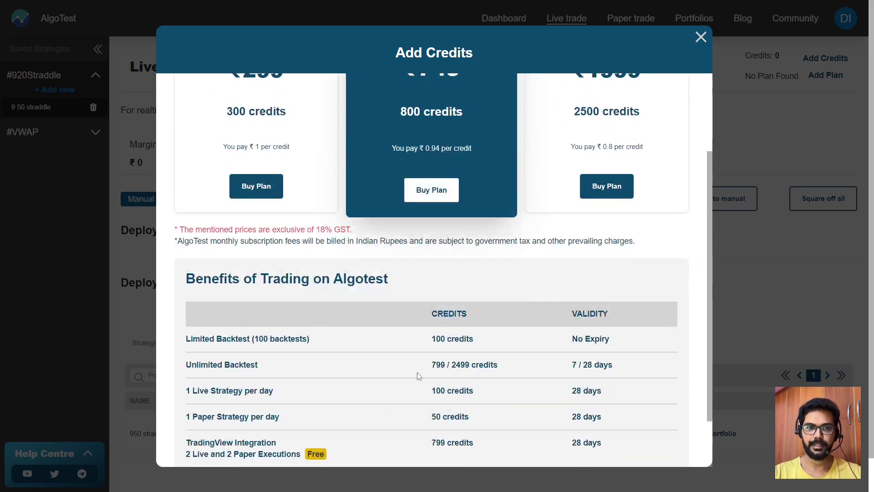
pyautogui.click(700, 36)
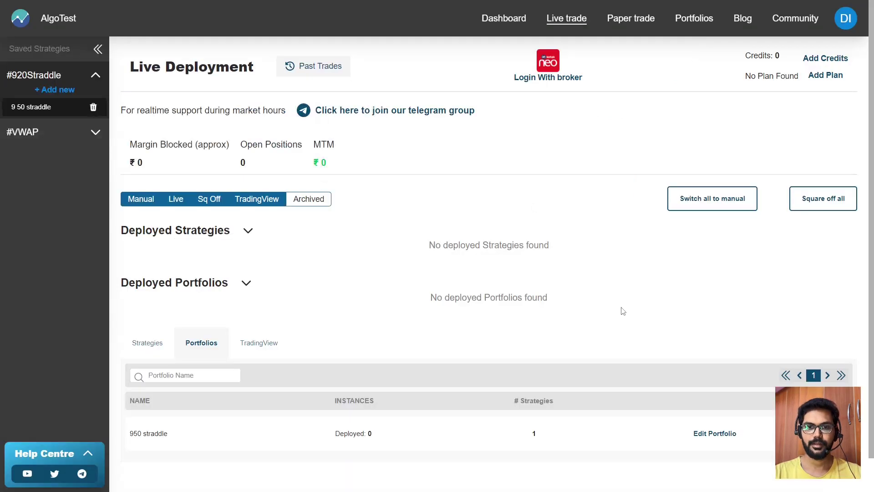